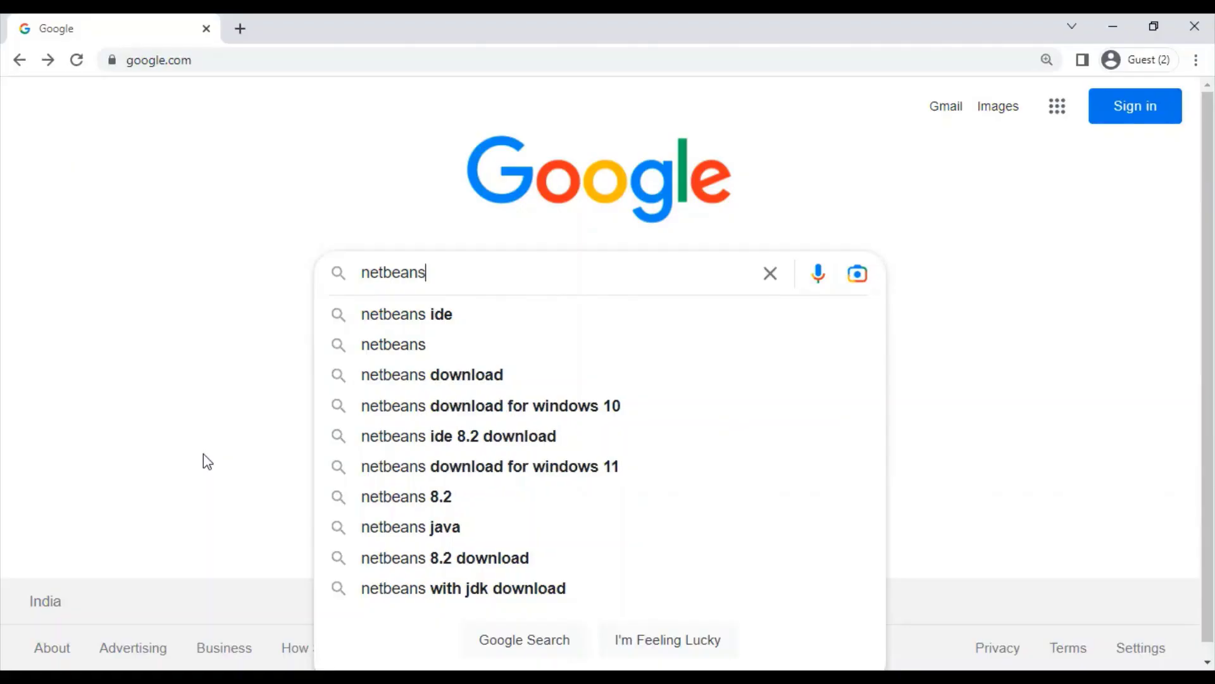
pyautogui.write(' id')
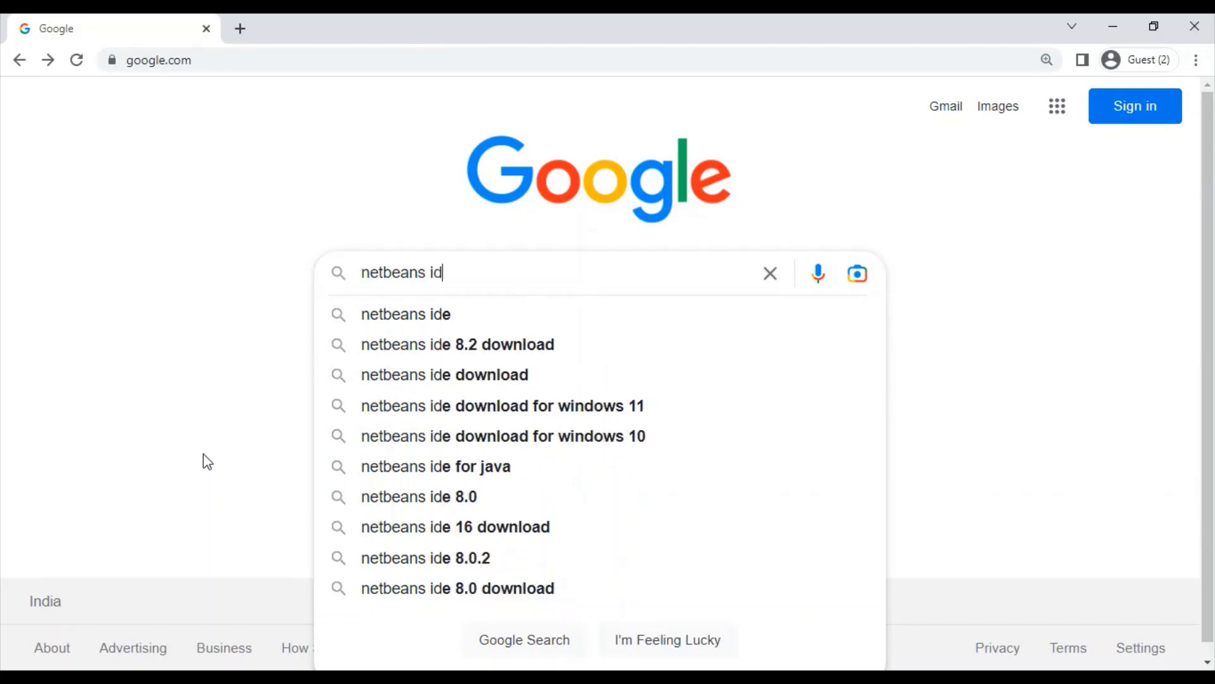
pyautogui.write('e')
# - Search 'netbeans ide' and open the 'Welcome to Apache NetBeans' result in a new tab
pyautogui.press('Return')
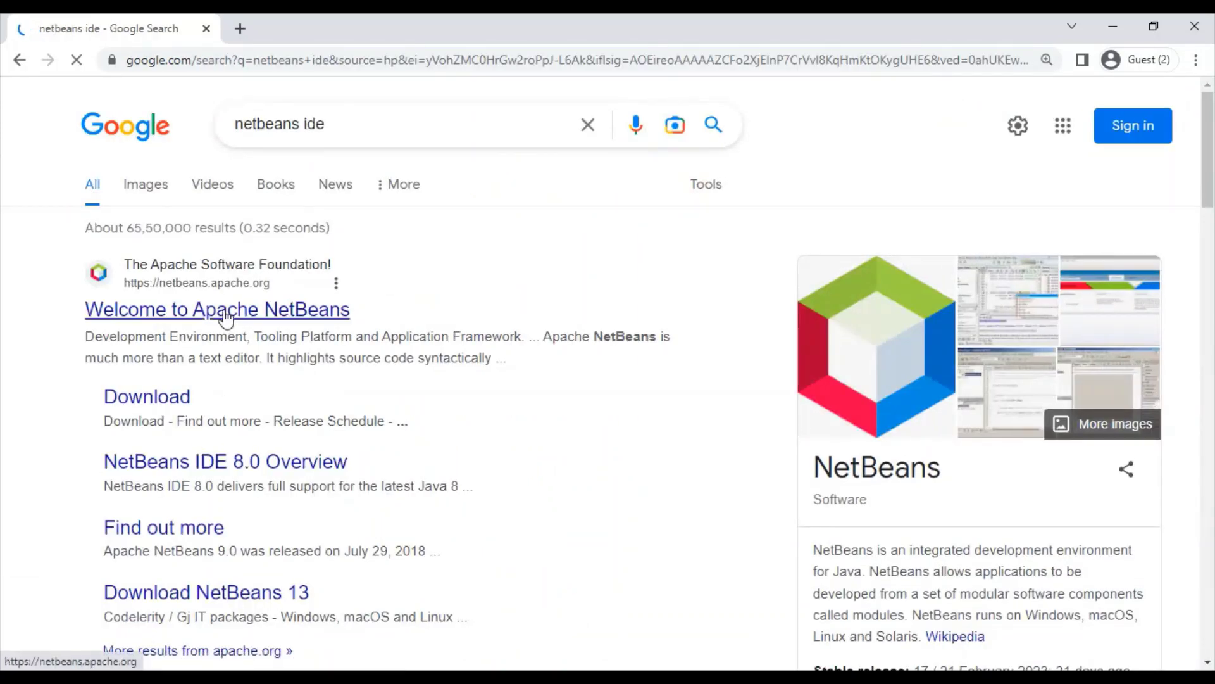
pyautogui.rightClick(223, 311)
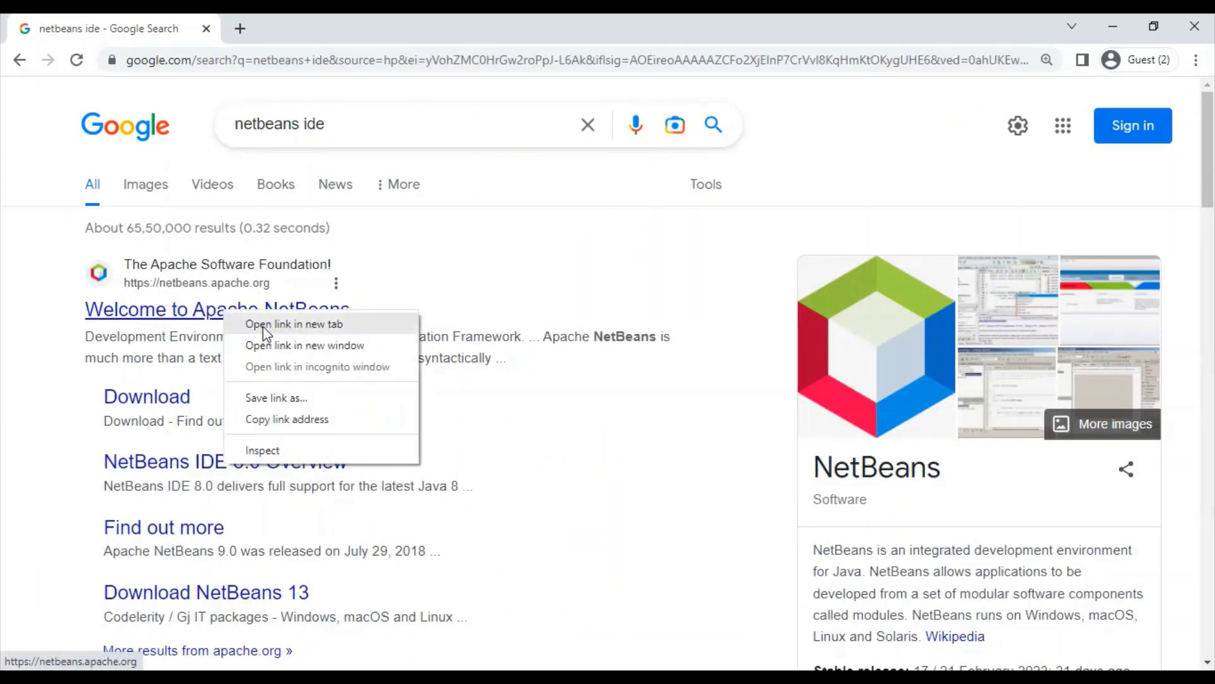
pyautogui.click(262, 327)
# - Download Apache-NetBeans-17-bin-windows-x64.exe from the HTTP mirror on the NetBeans download page
pyautogui.click(319, 28)
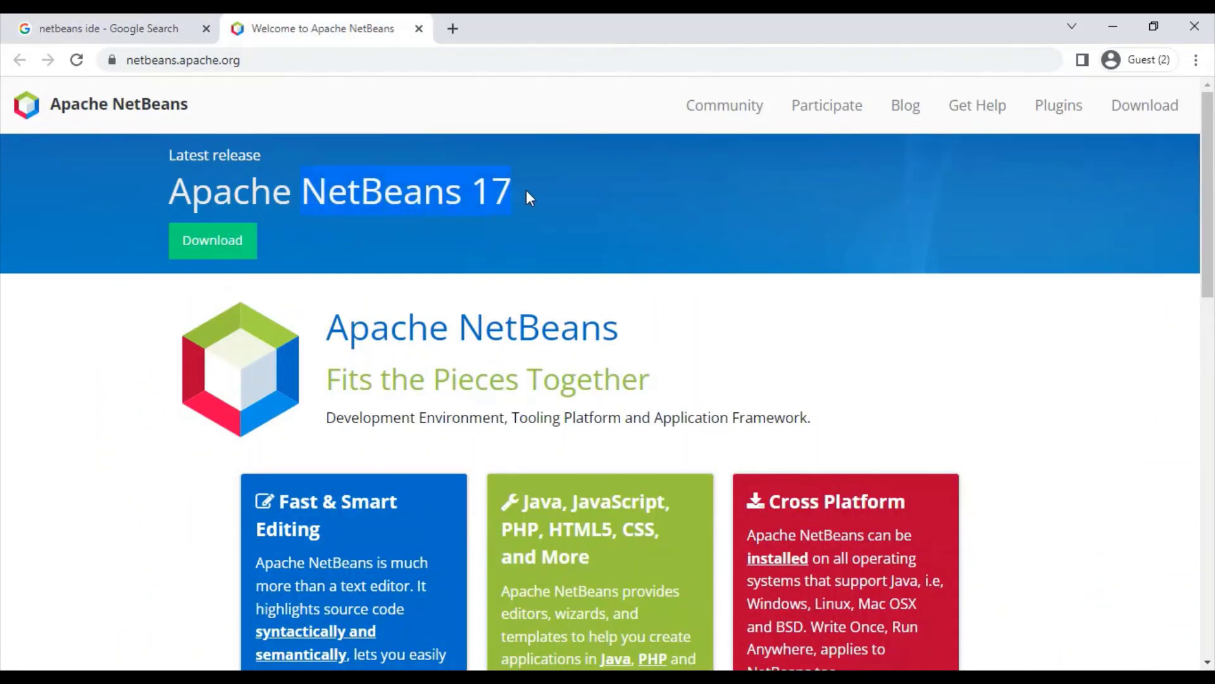
pyautogui.click(217, 252)
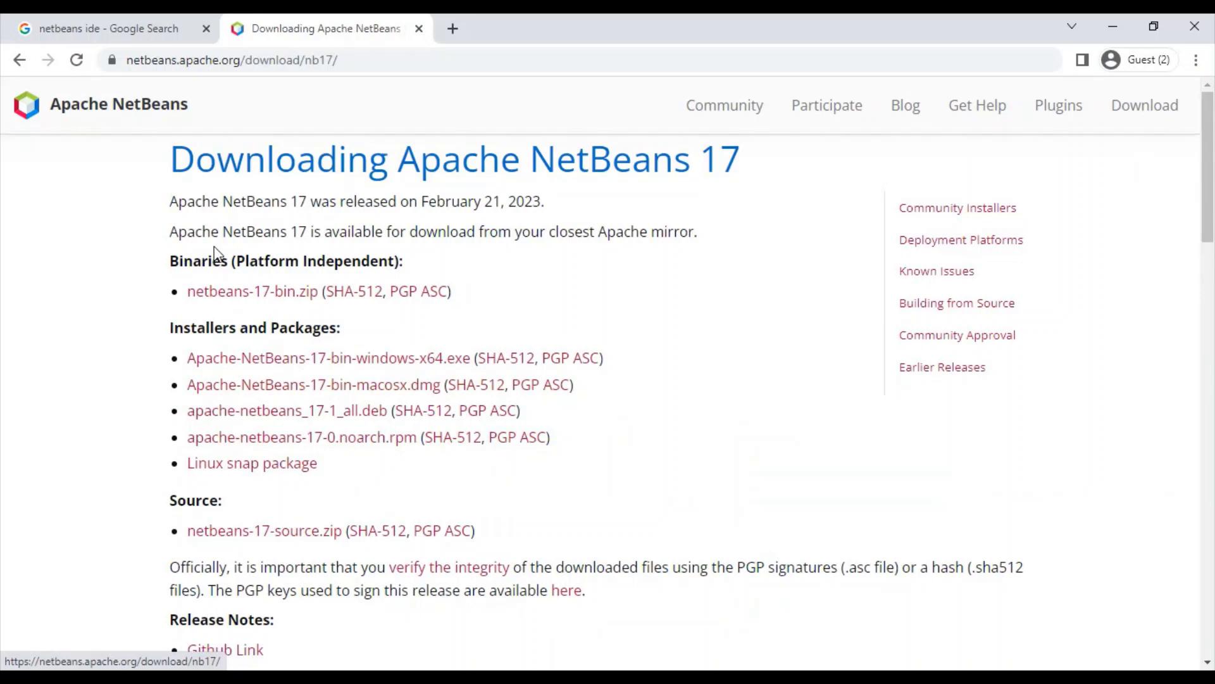
pyautogui.click(359, 365)
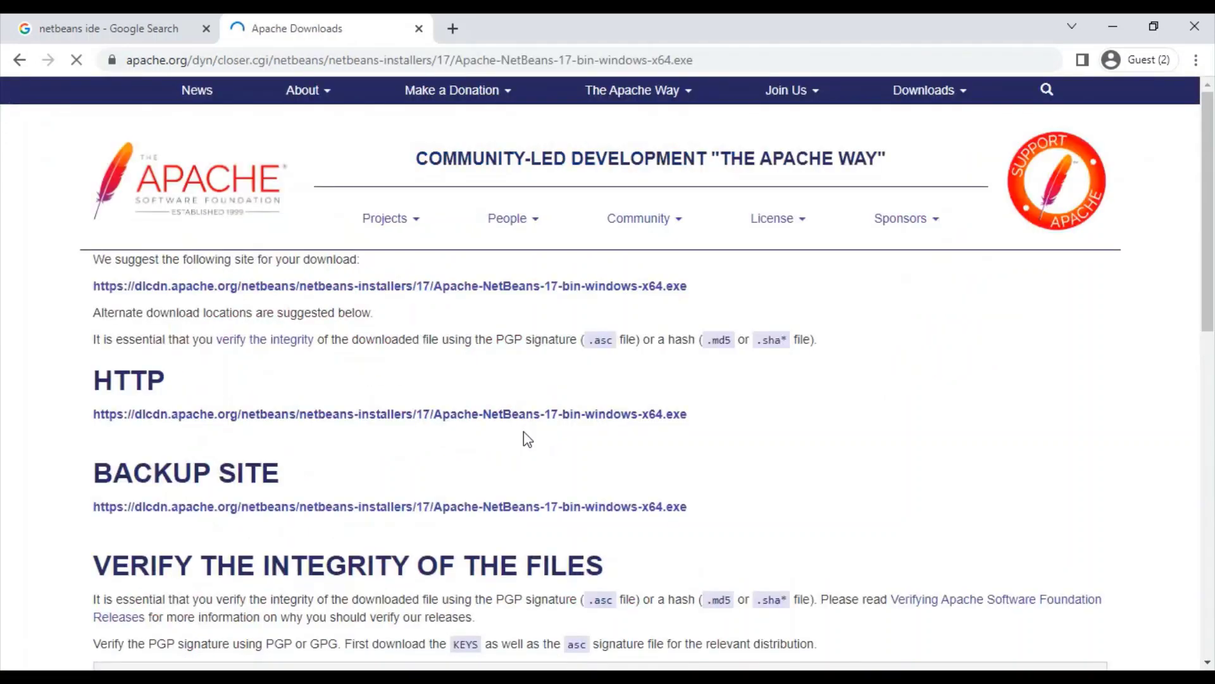
pyautogui.click(437, 415)
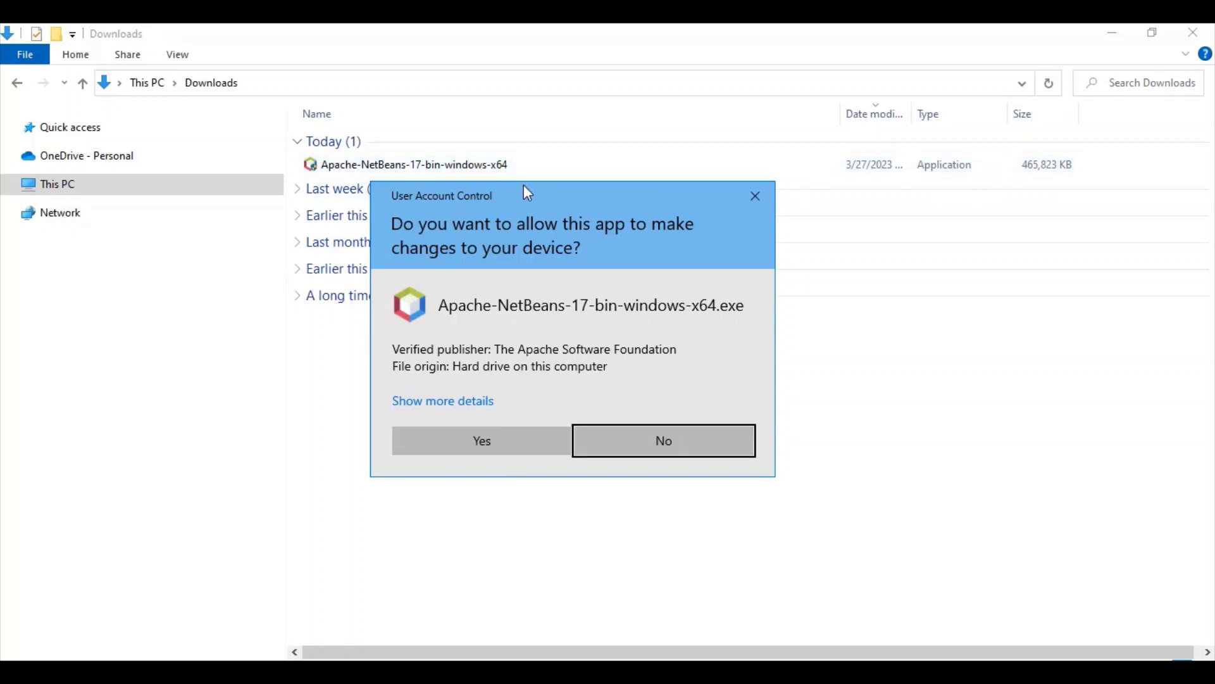
# - Approve the User Account Control prompt and bring up the installer's Customize pack list
pyautogui.click(481, 442)
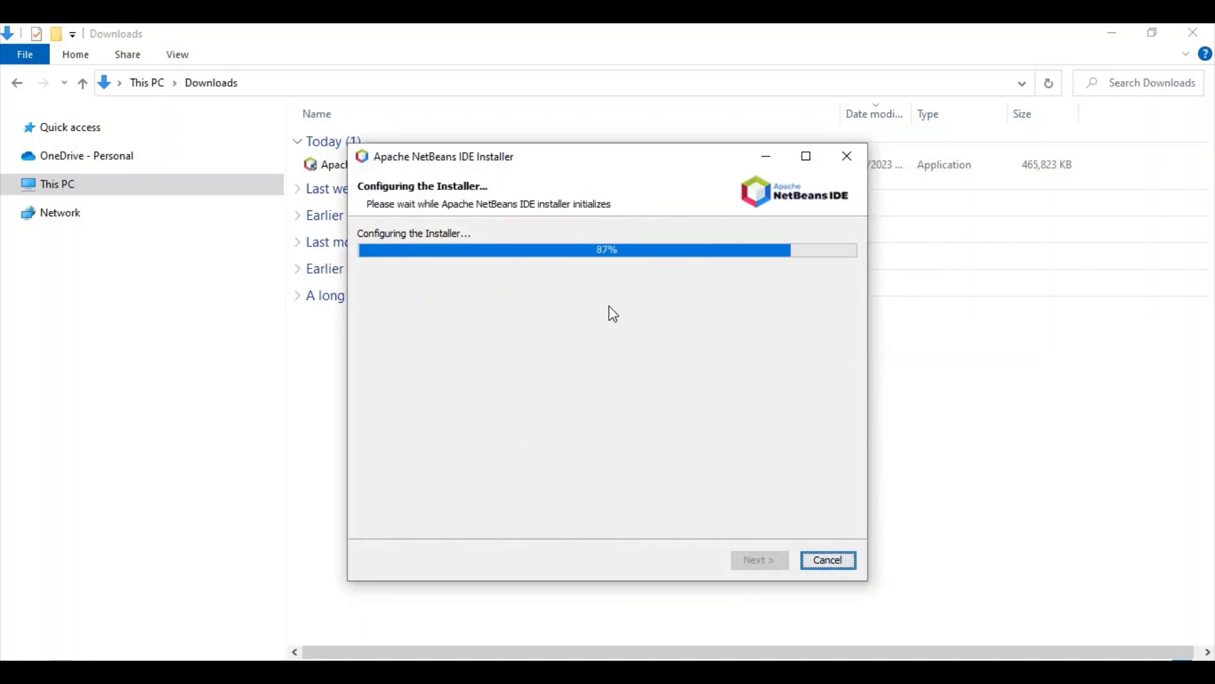
pyautogui.click(555, 513)
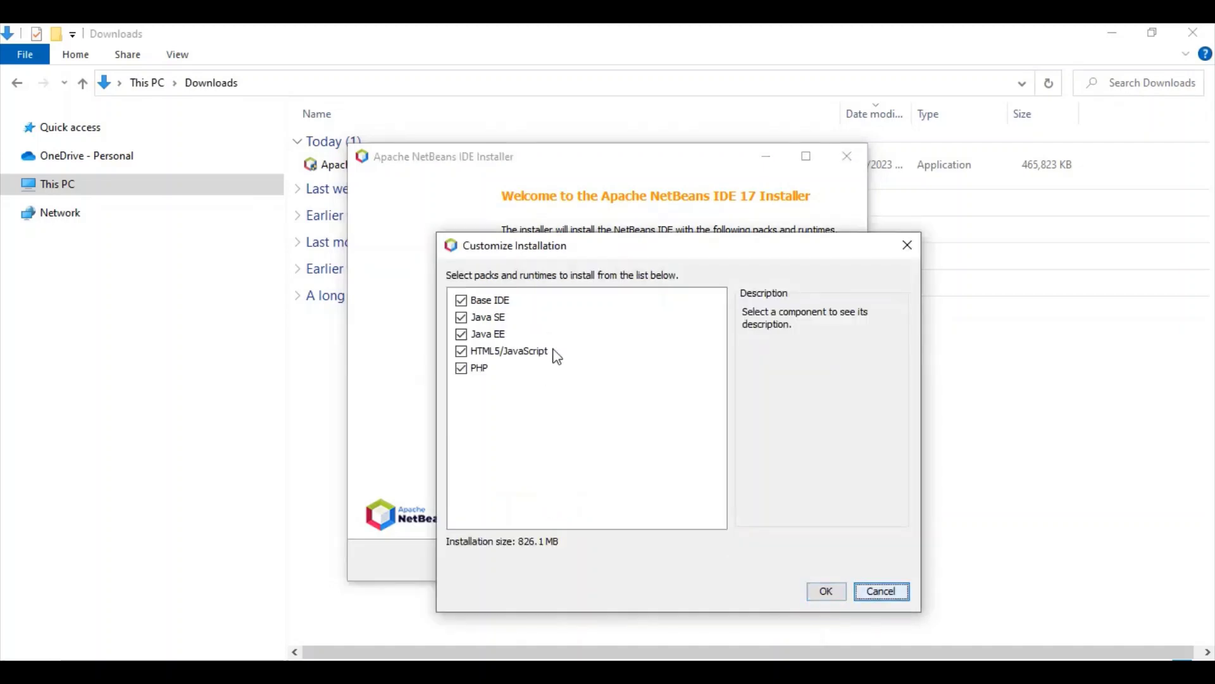
# - Keep all packs, accept the license, keep the default folder and JDK, and install
pyautogui.click(834, 589)
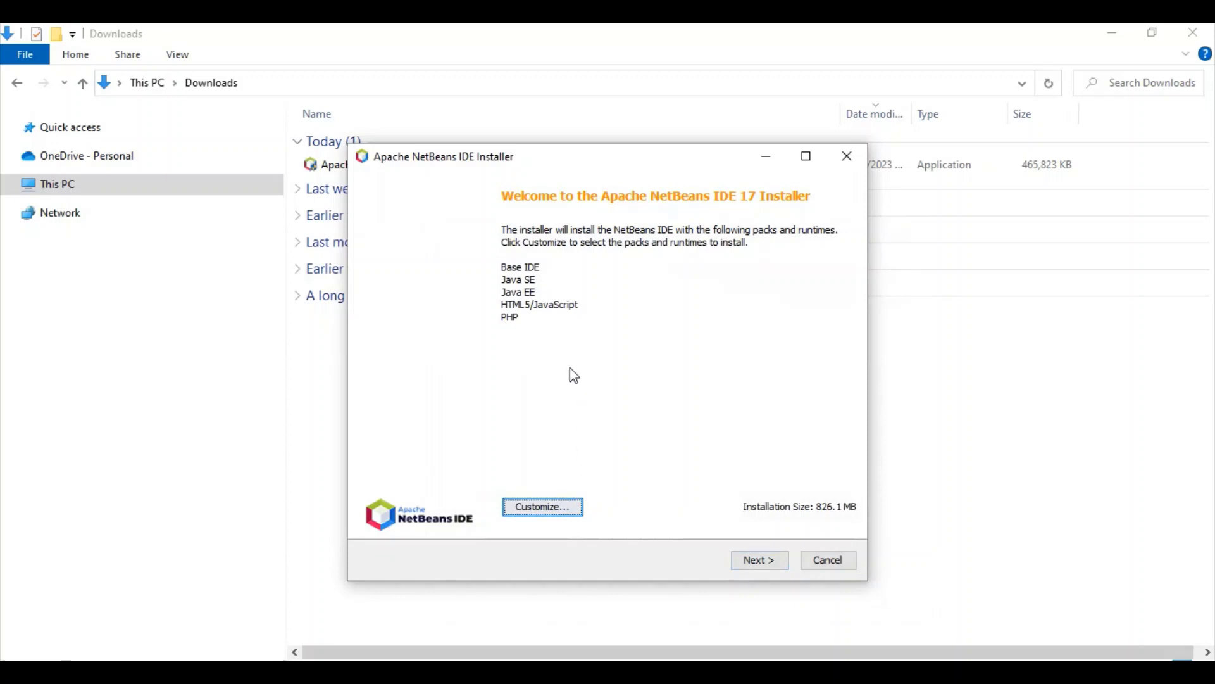
pyautogui.click(761, 561)
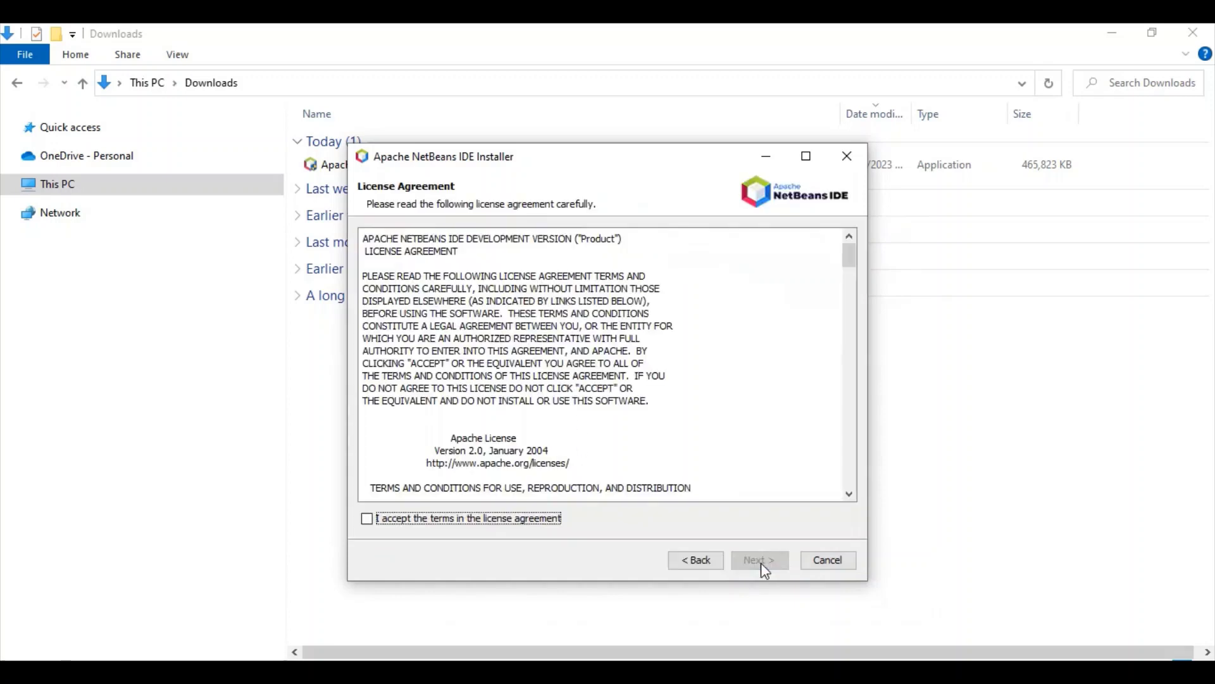
pyautogui.click(368, 519)
pyautogui.click(775, 567)
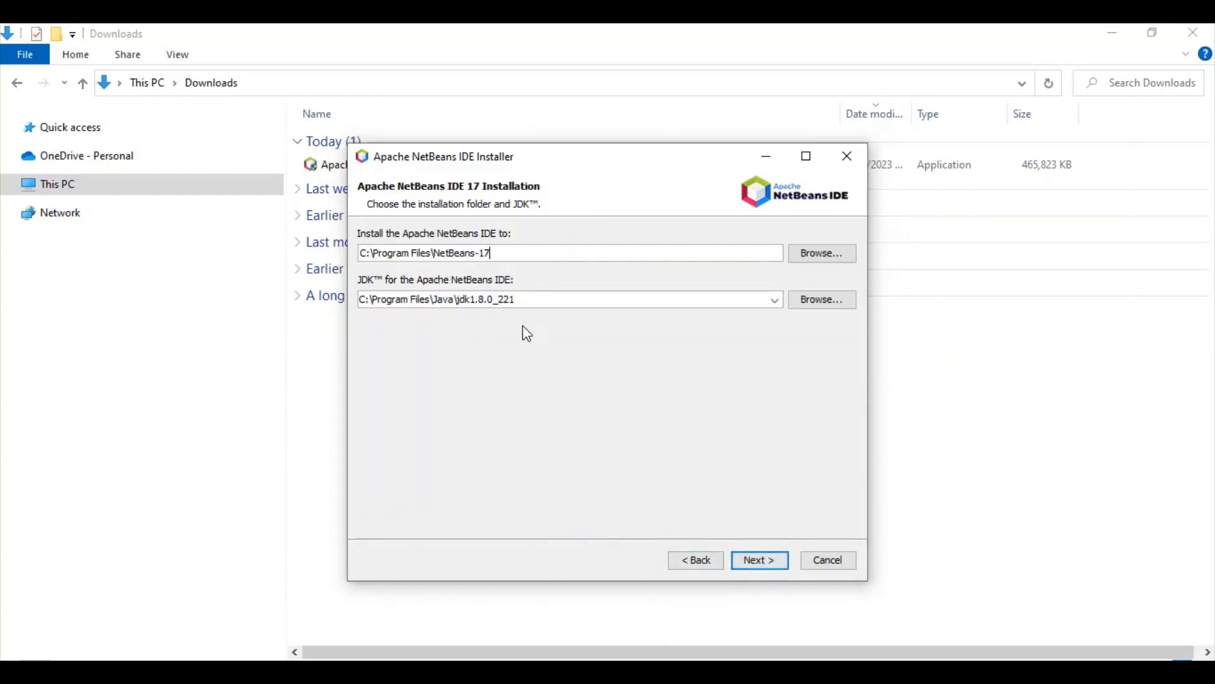
pyautogui.click(770, 562)
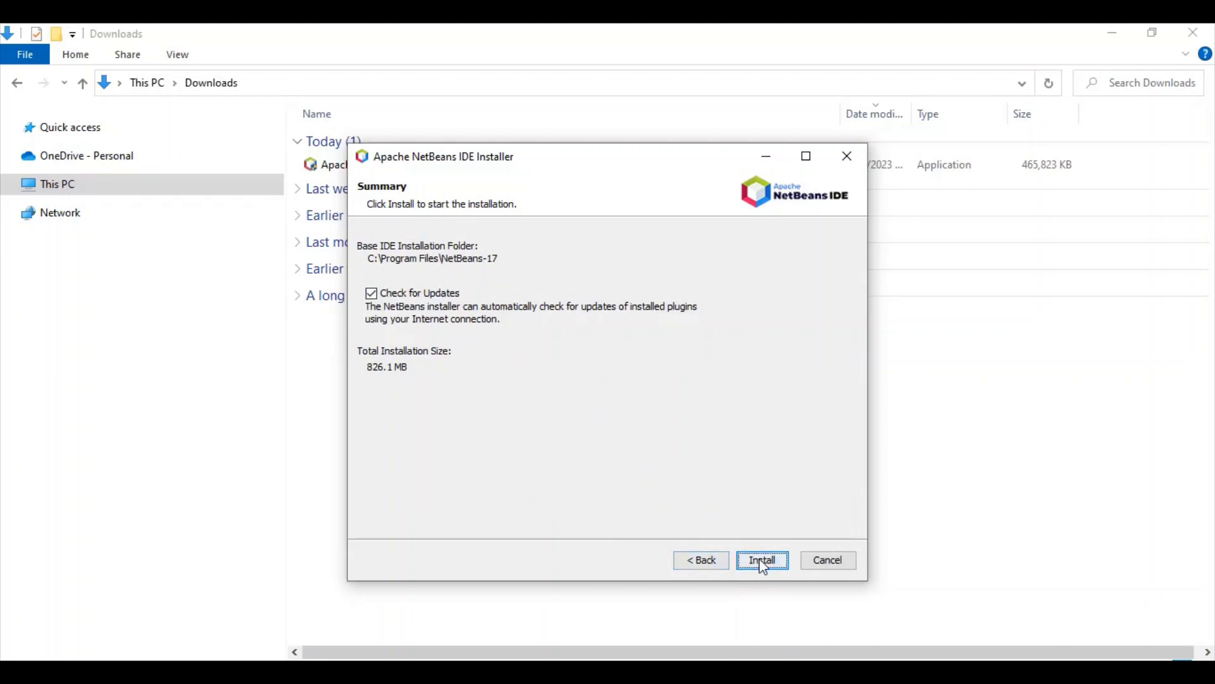
pyautogui.click(762, 563)
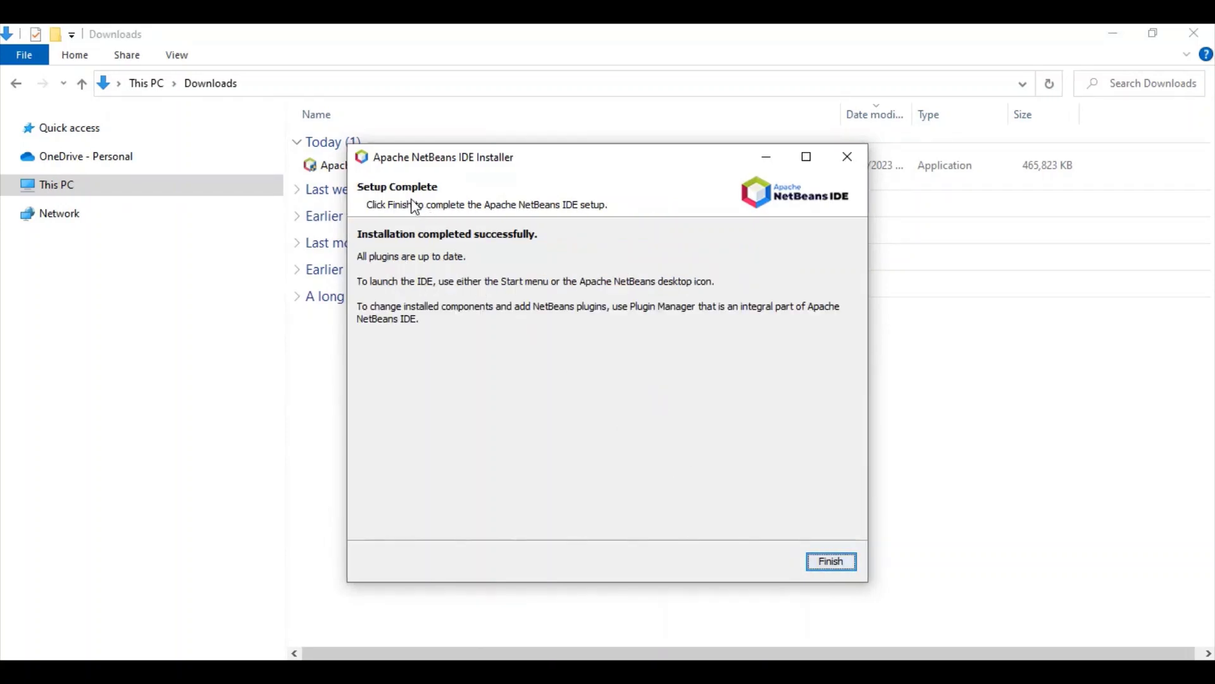
# - Close the finished installer and launch Apache NetBeans IDE 17 from a Start menu search for 'netbeans'
pyautogui.click(829, 565)
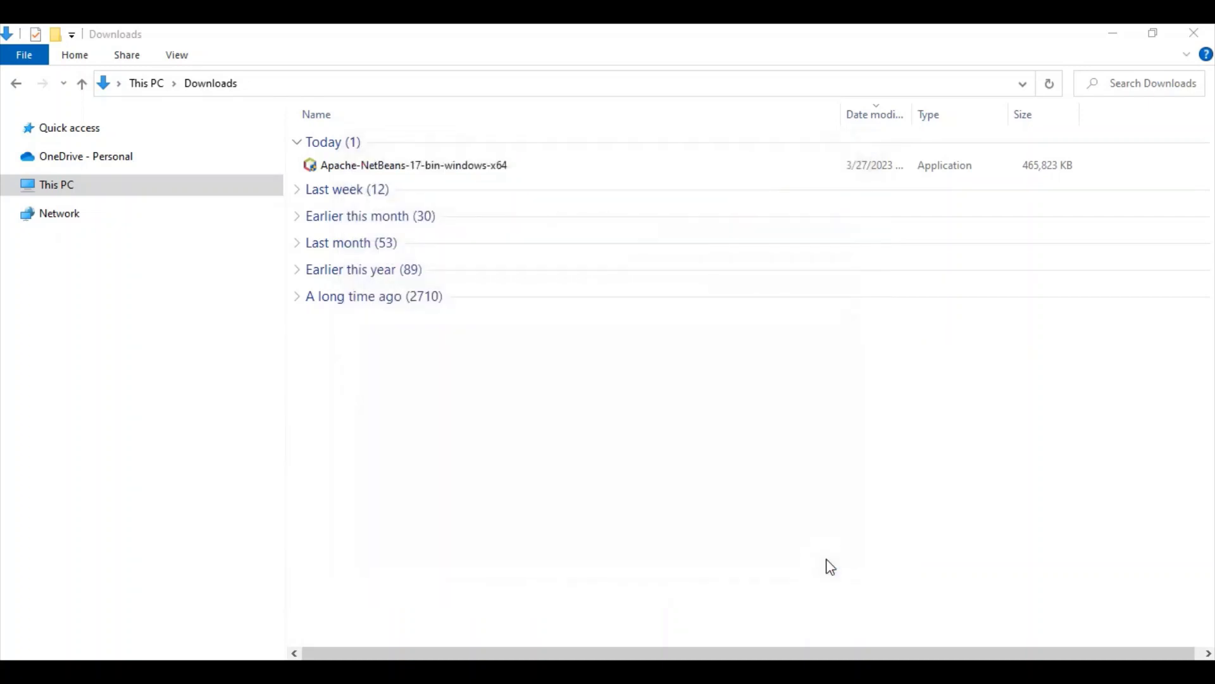
pyautogui.press('Down')
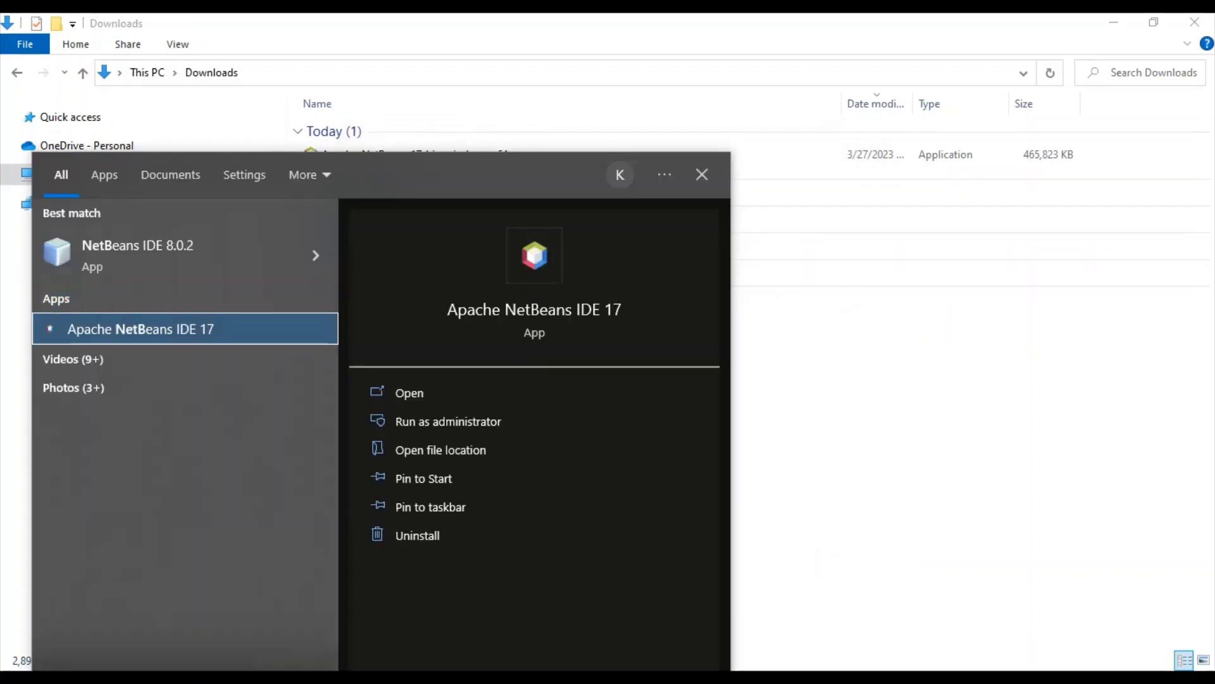
pyautogui.click(574, 312)
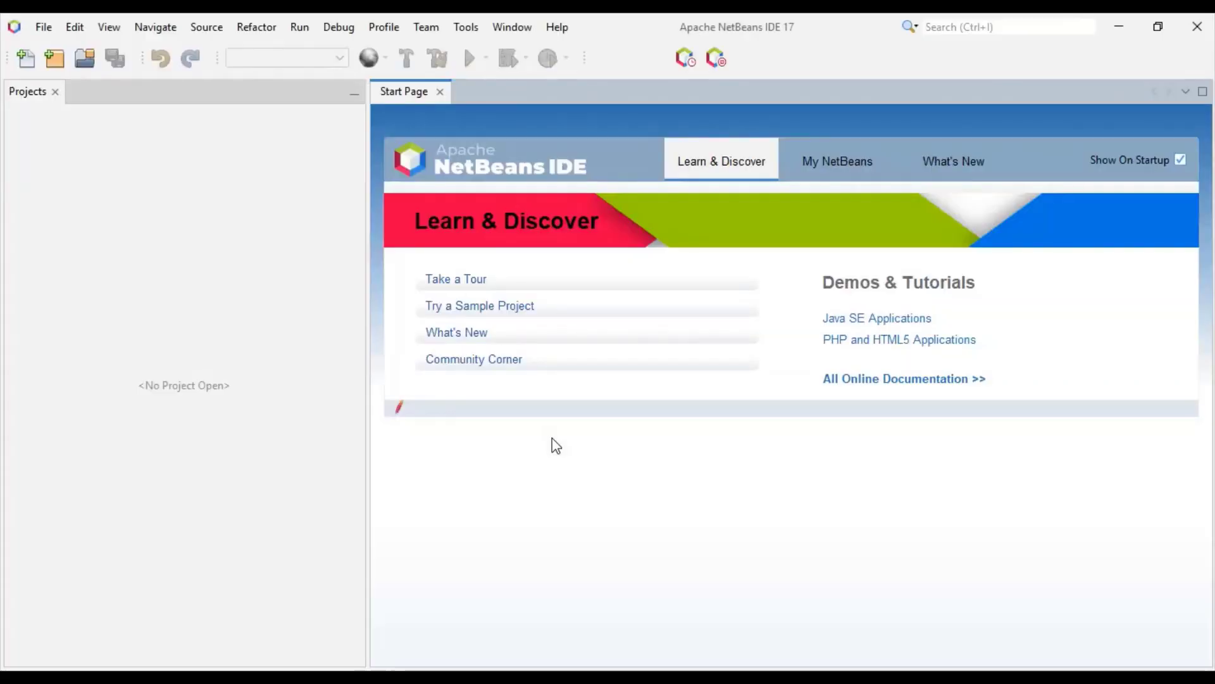
# - Create the Java with Maven Java Application 'mavenproject1' in D:\javademo from File > New Project
pyautogui.click(43, 28)
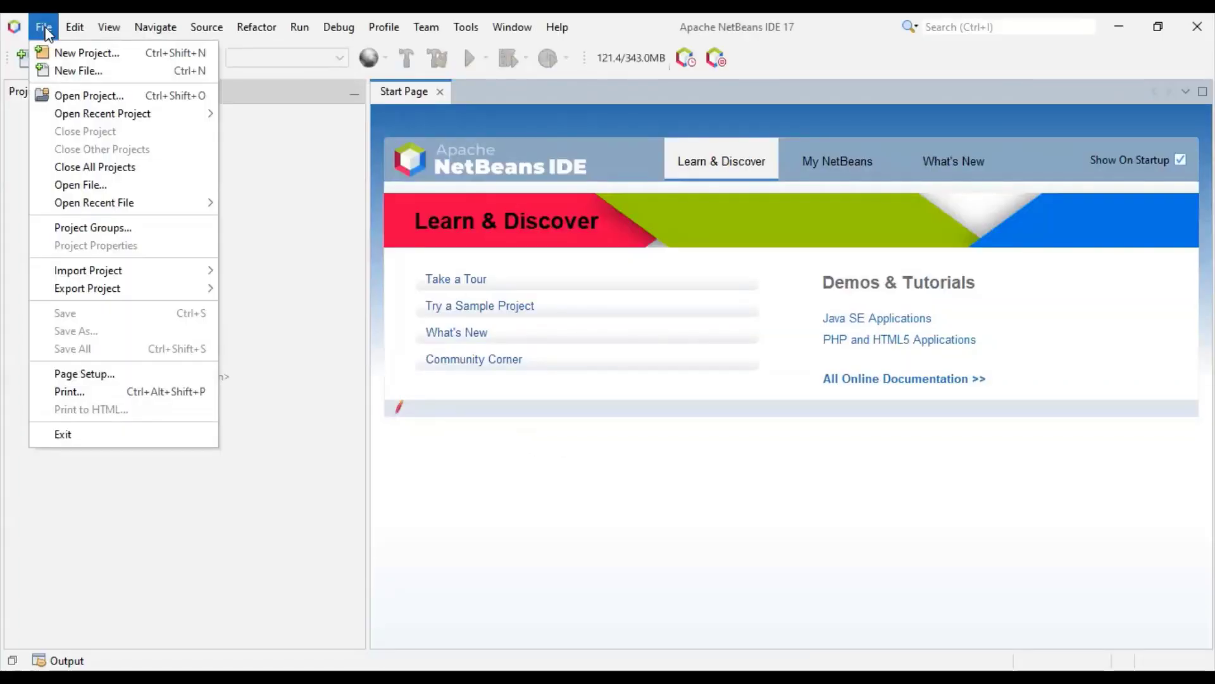
pyautogui.click(60, 53)
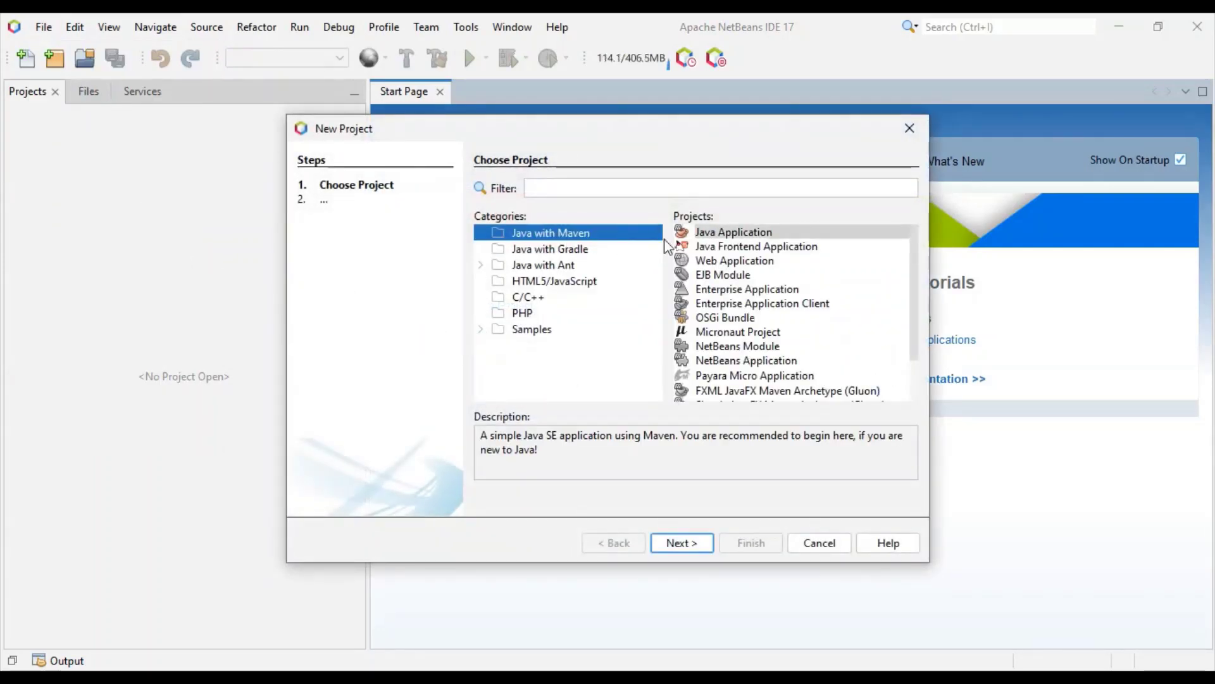
pyautogui.click(684, 549)
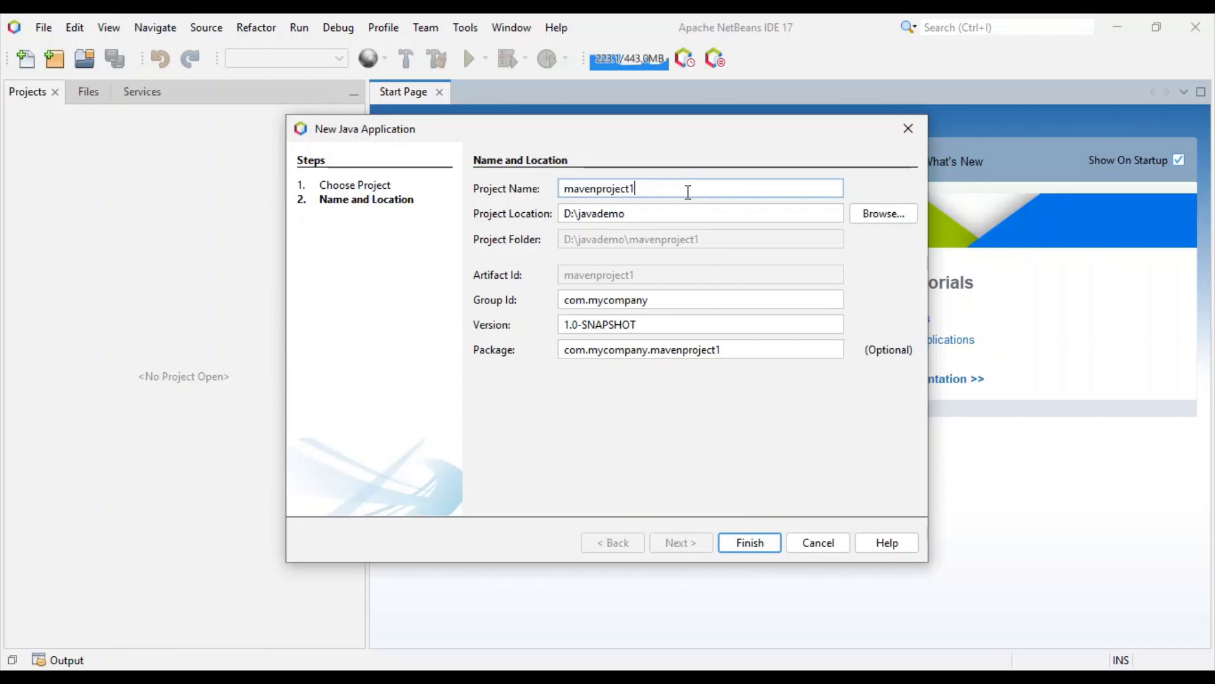
pyautogui.click(686, 215)
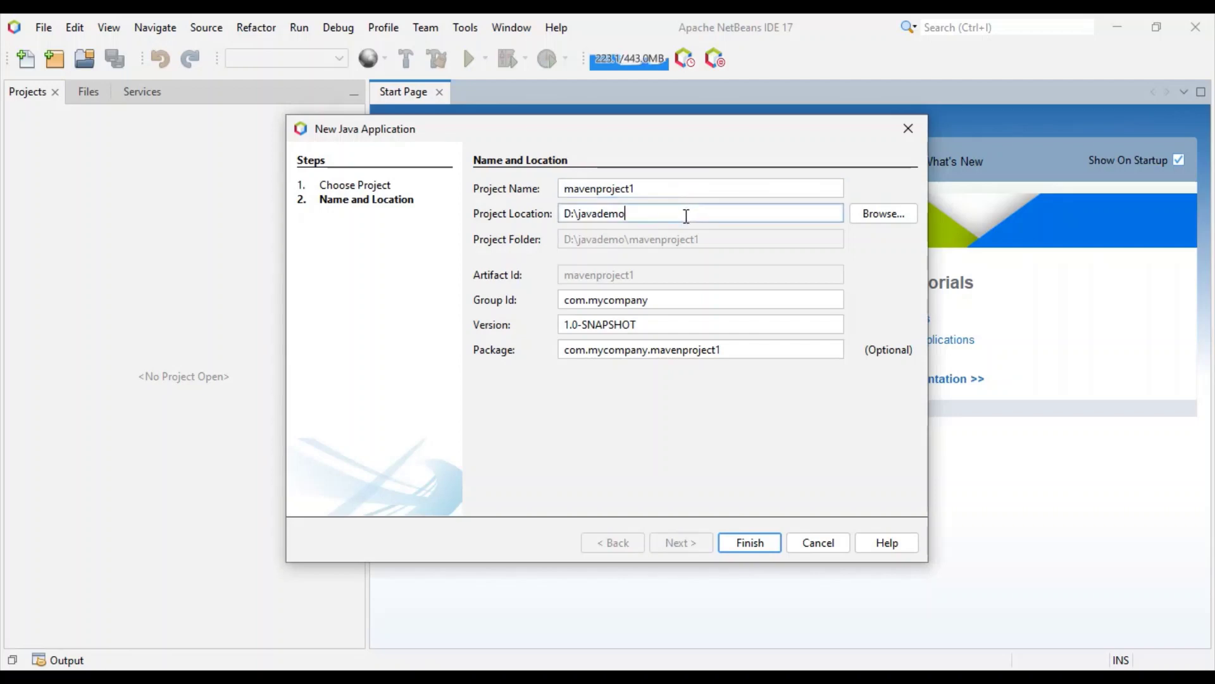
pyautogui.click(755, 550)
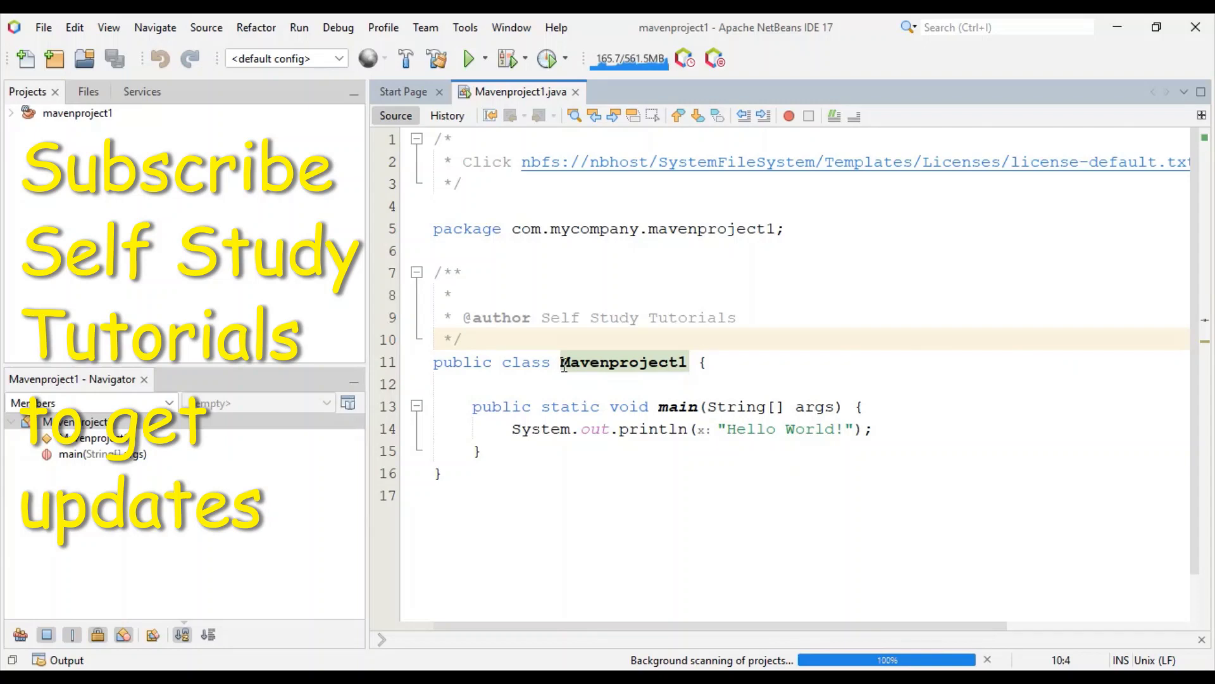
# - Select the main method name and the Hello World println text on line 14 of Mavenproject1.java
pyautogui.doubleClick(688, 362)
pyautogui.moveTo(659, 406); pyautogui.dragTo(691, 407)
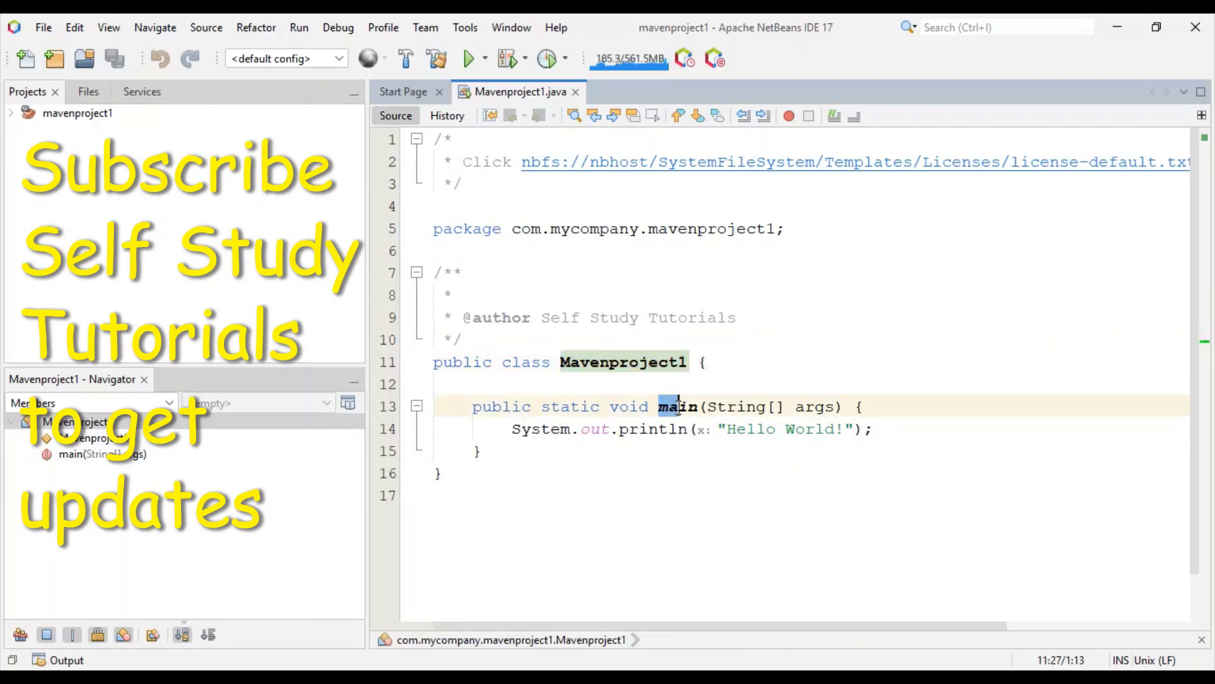
pyautogui.moveTo(512, 429); pyautogui.dragTo(849, 429)
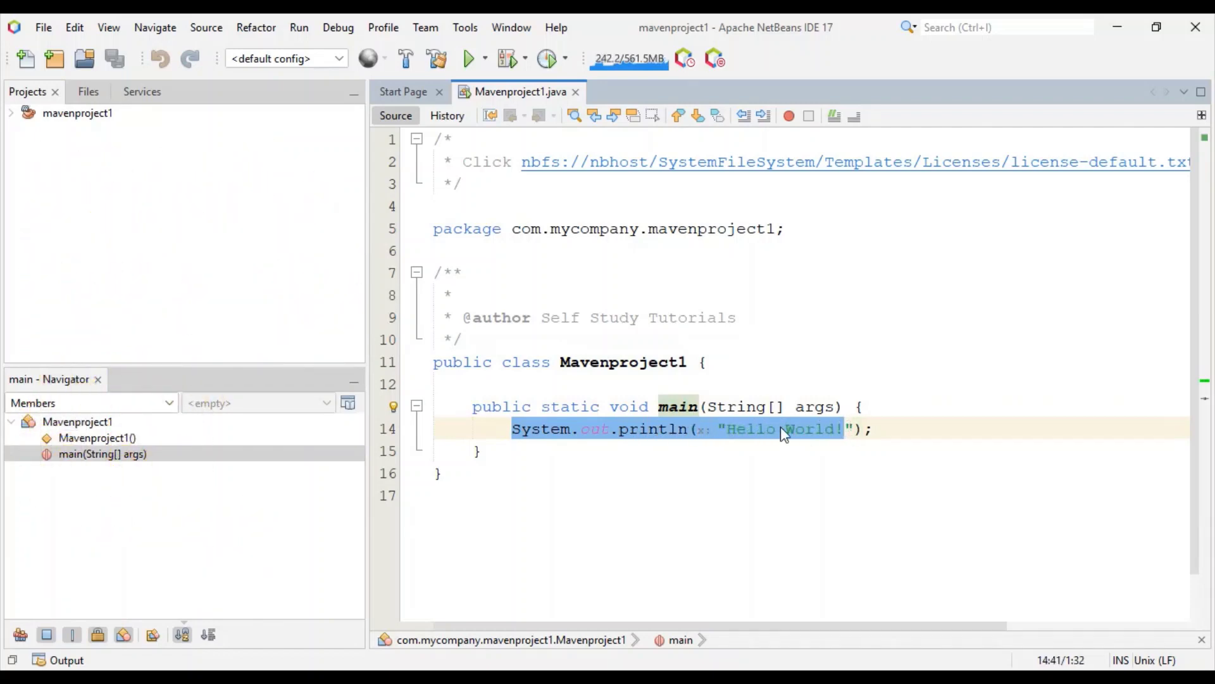
pyautogui.click(750, 428)
pyautogui.moveTo(728, 428); pyautogui.dragTo(835, 429)
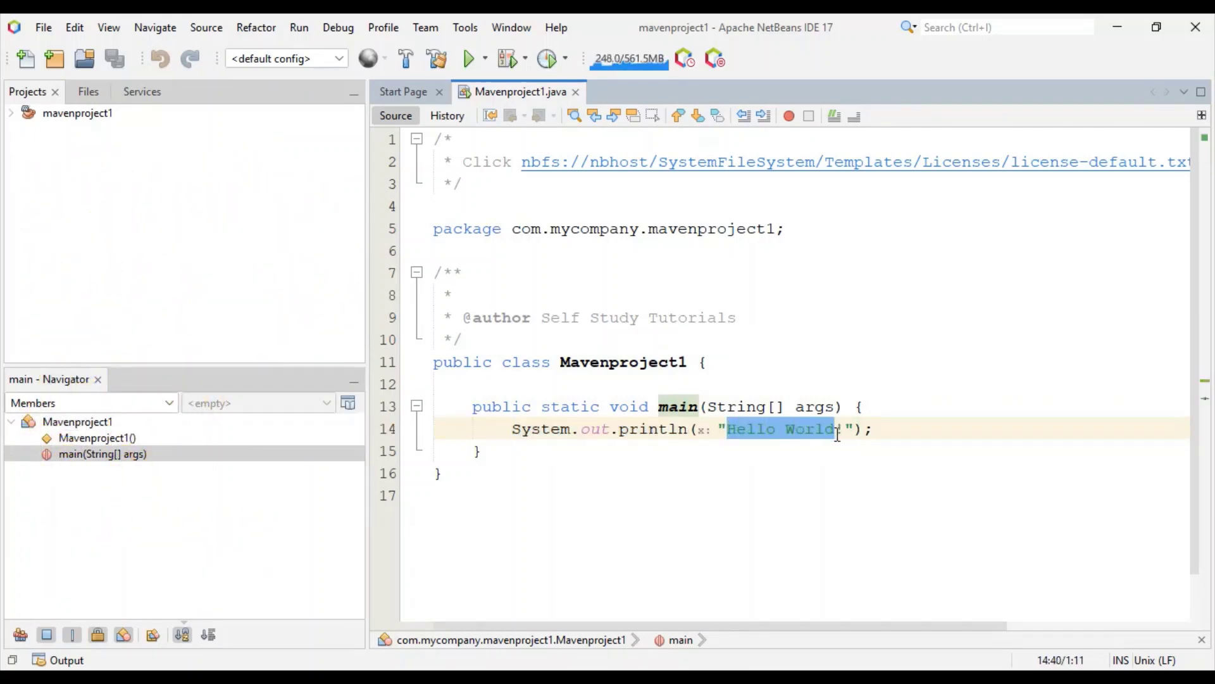
# - Run the file with Run > Run File and select the Hello World! output line
pyautogui.click(299, 28)
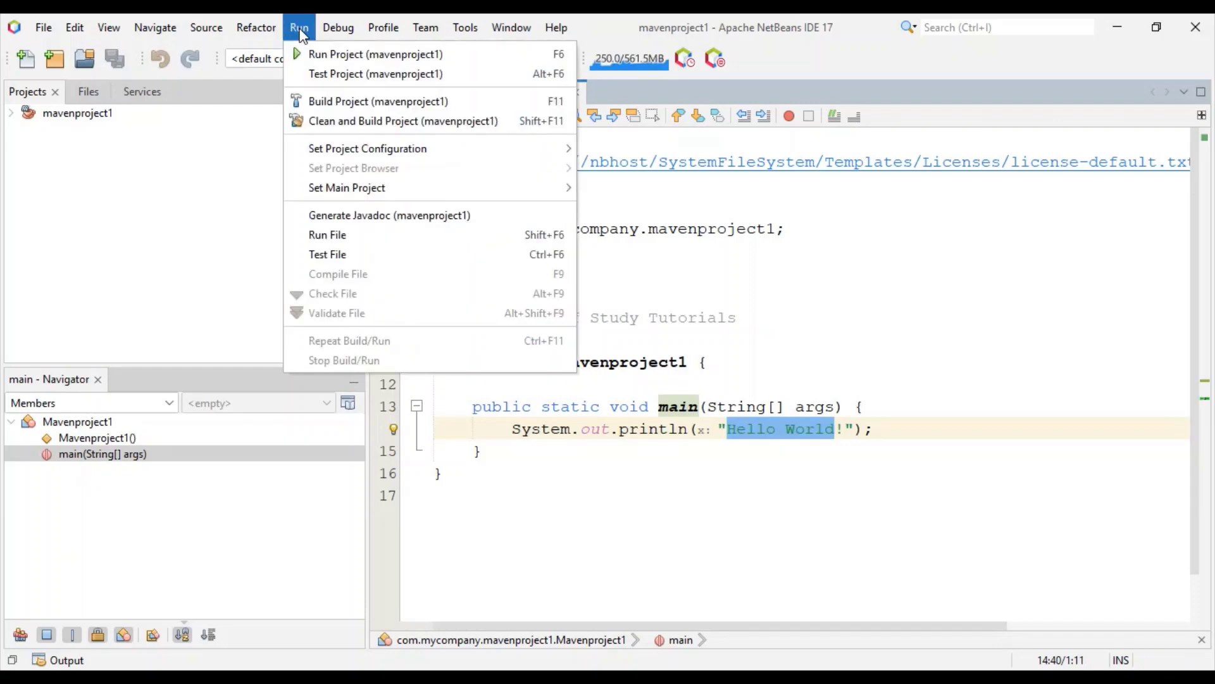
pyautogui.click(331, 236)
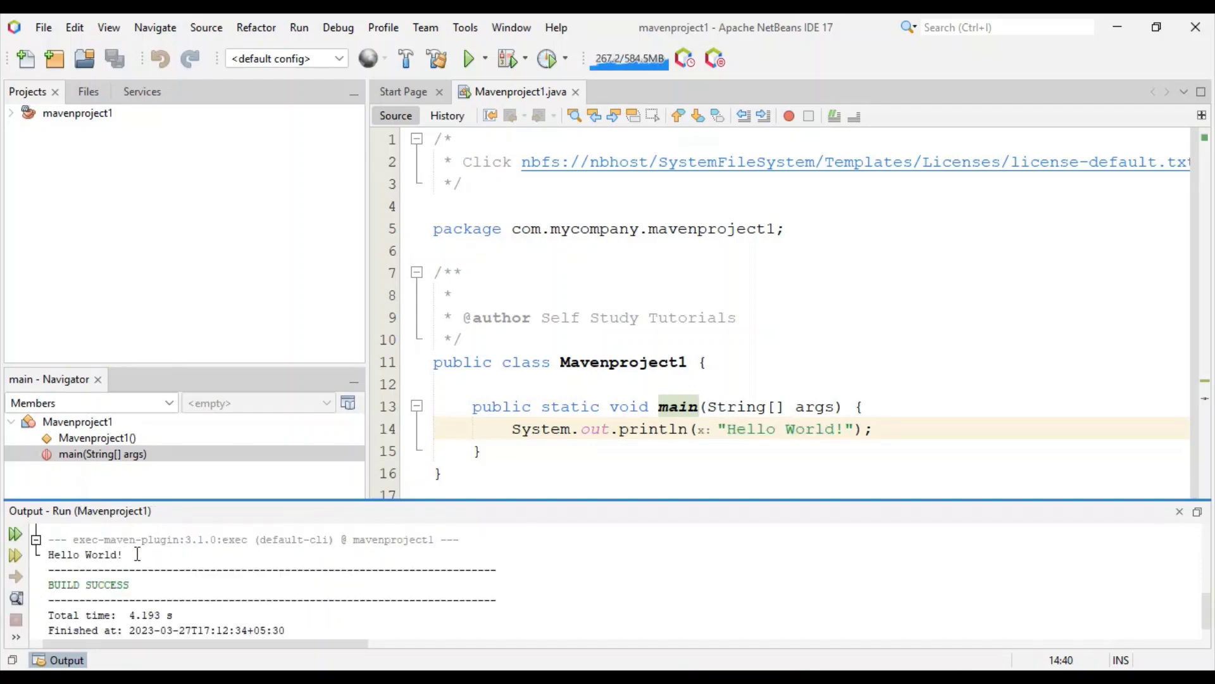
pyautogui.moveTo(137, 553); pyautogui.dragTo(47, 555)
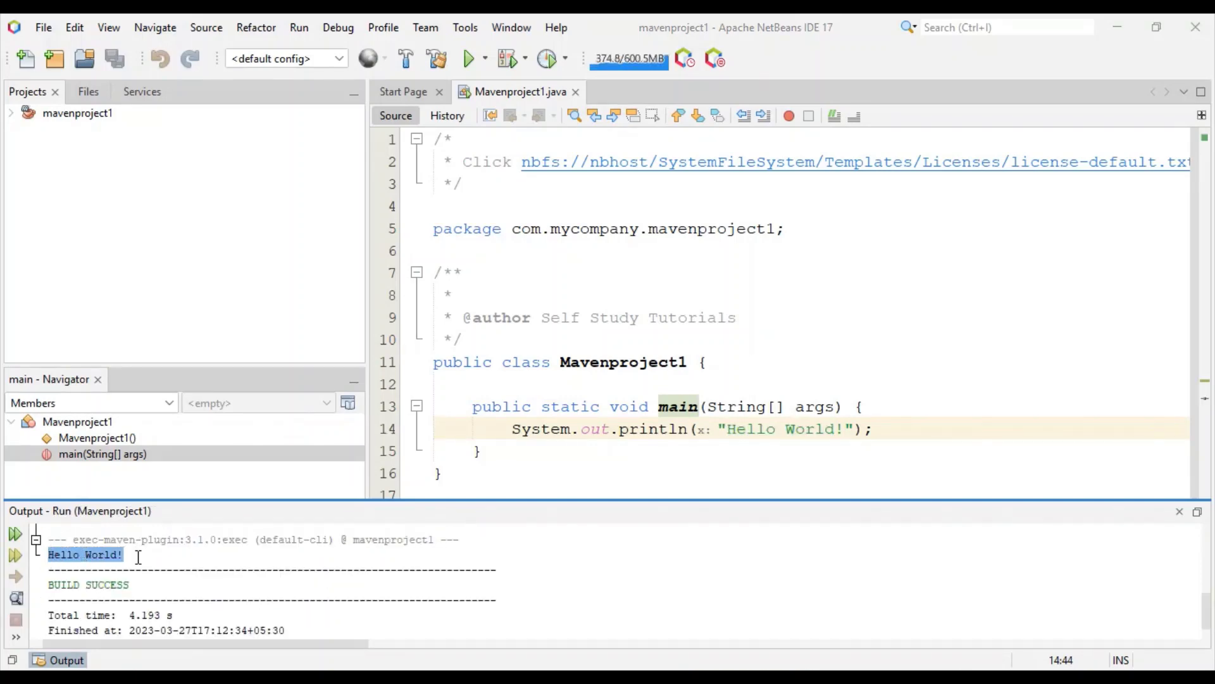